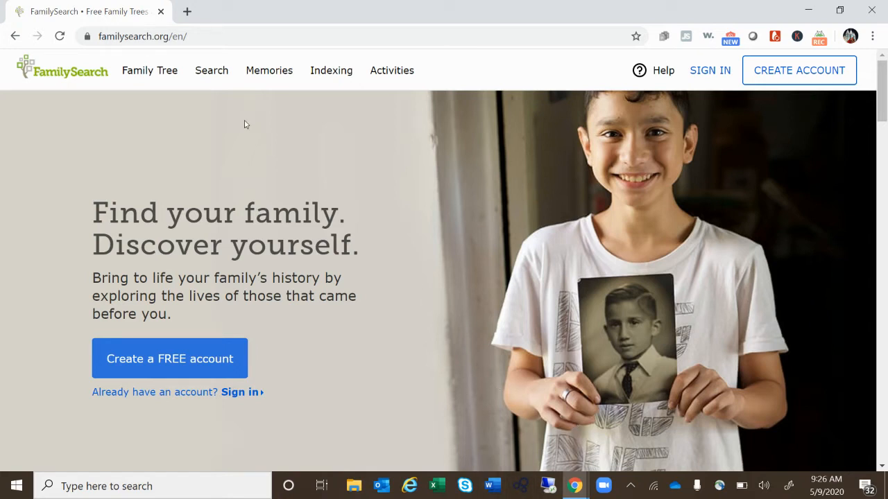
- Sign in to FamilySearch with the saved account credentials and open the Web Indexing page
click(702, 82)
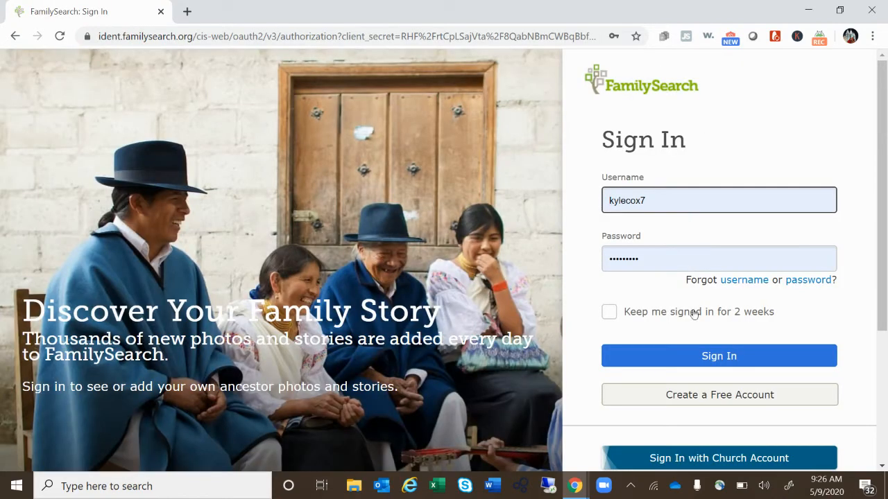
click(709, 355)
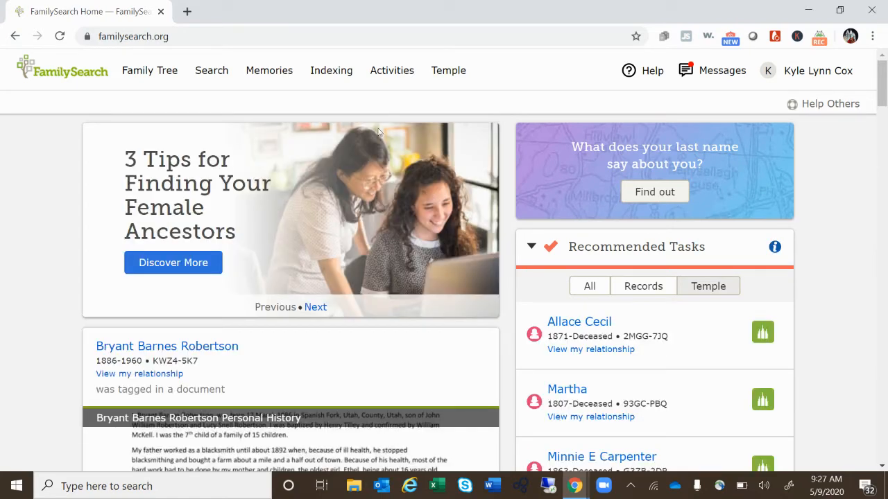
click(333, 72)
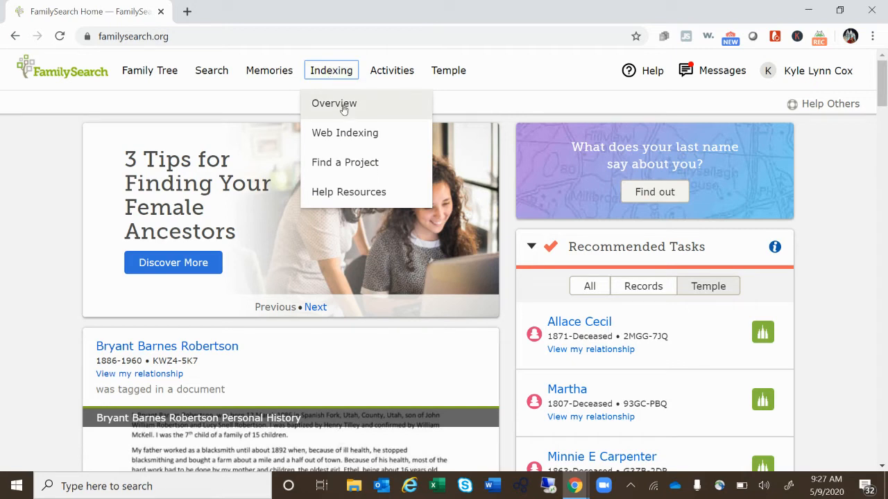
click(393, 135)
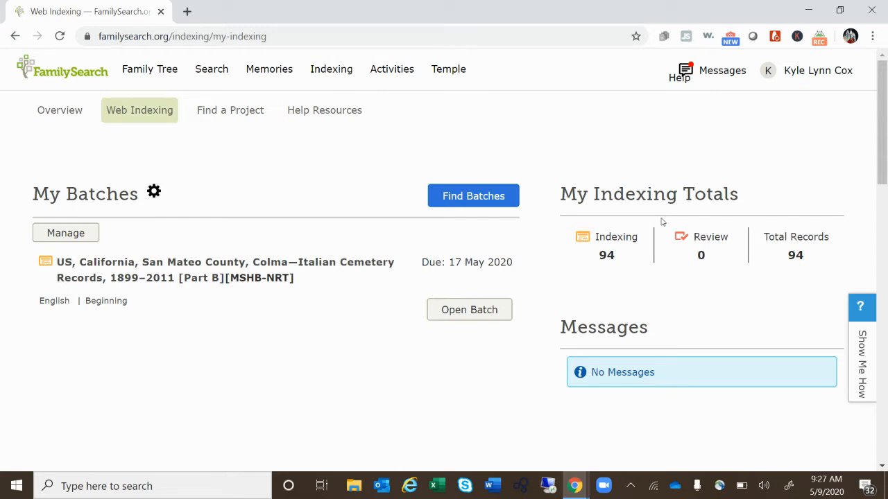
- Check out a batch of US, California, San Mateo County, Colma—Italian Cemetery Records, 1899–2011 [Part B] for indexing
scroll(662, 222, down, 5)
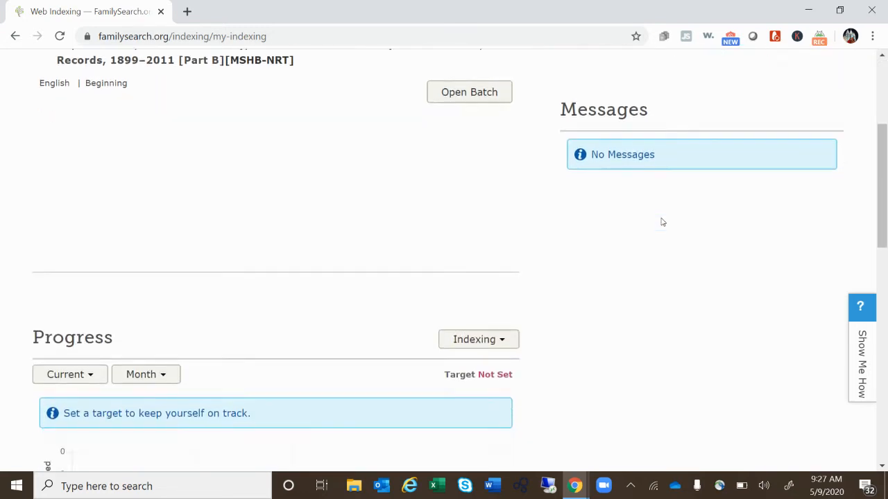
scroll(662, 222, down, 2)
scroll(440, 251, down, 3)
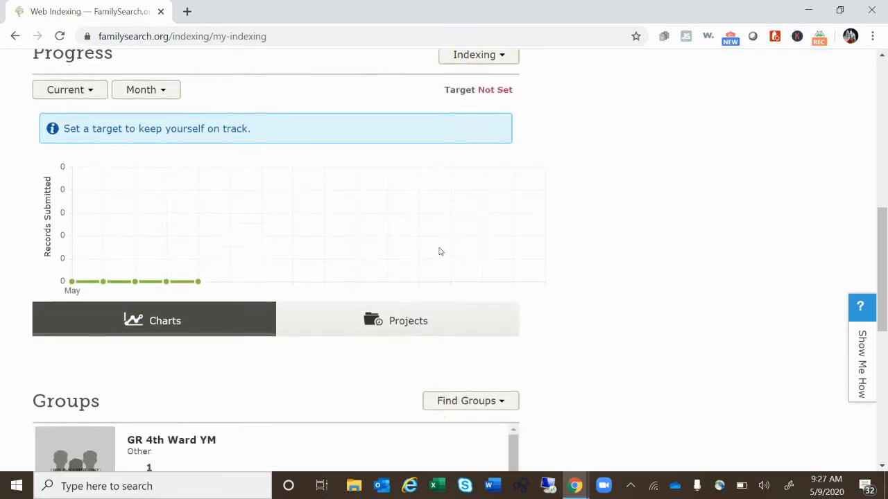
scroll(439, 252, down, 3)
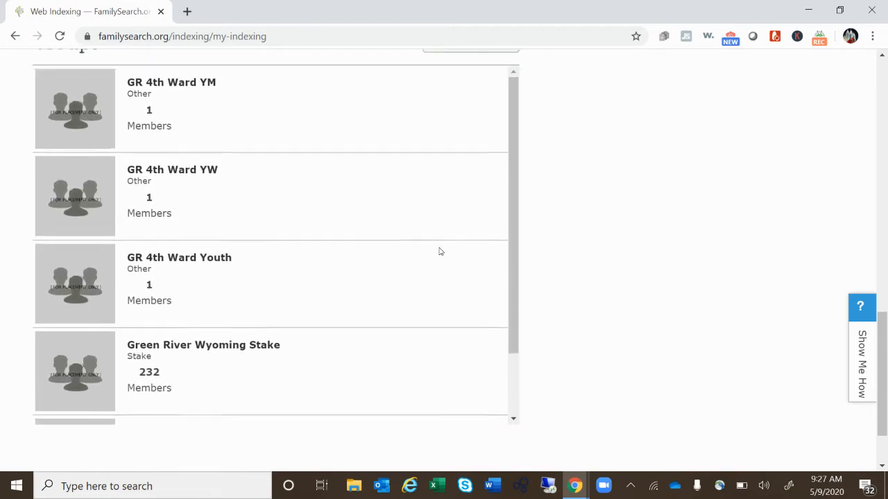
scroll(691, 276, up, 10)
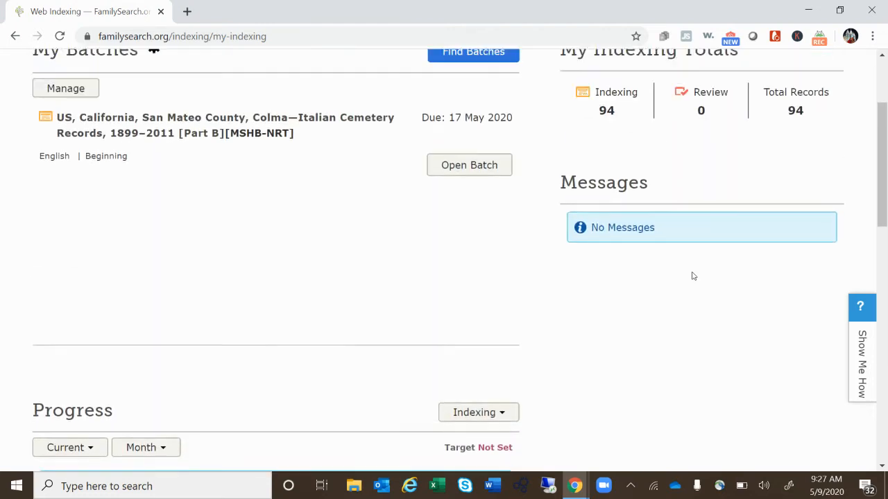
scroll(692, 276, up, 1)
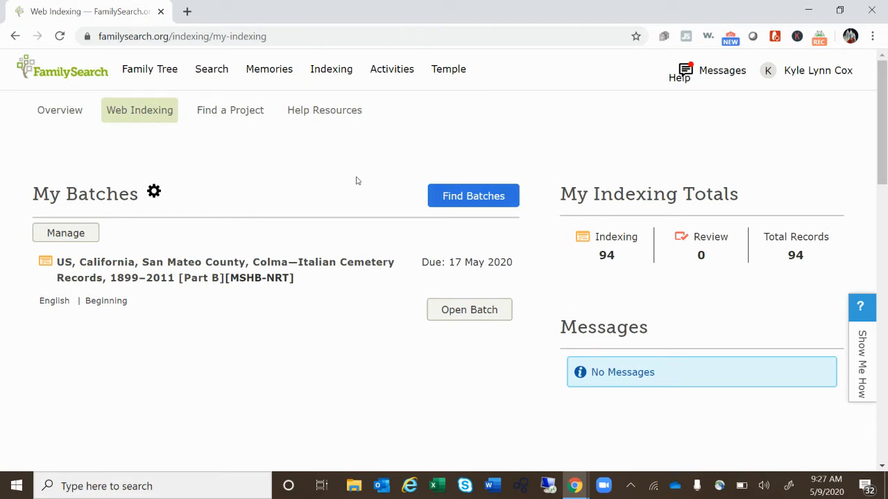
click(459, 197)
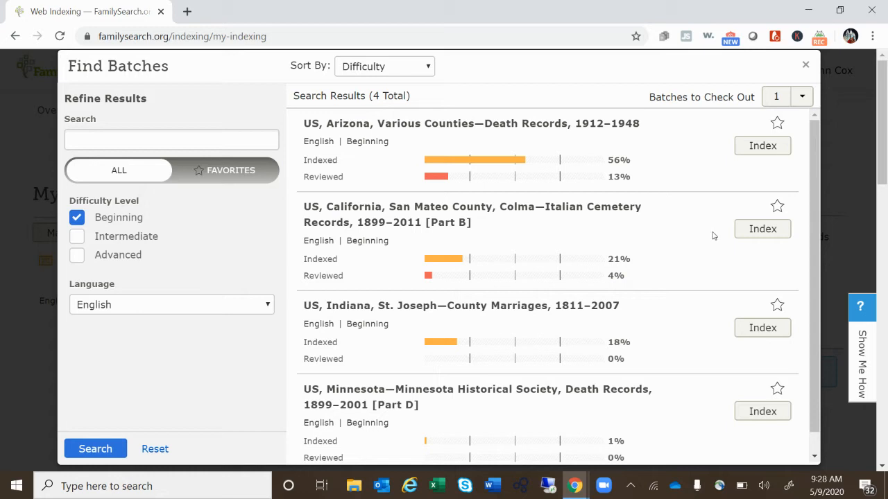
click(757, 230)
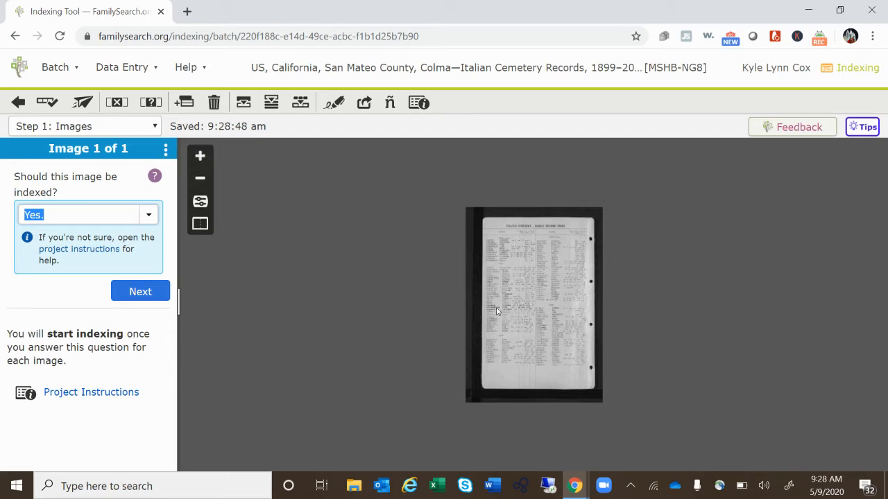
- Inspect the burial record image up close, keep the answer Yes for indexing it, and proceed to the entries step
click(200, 157)
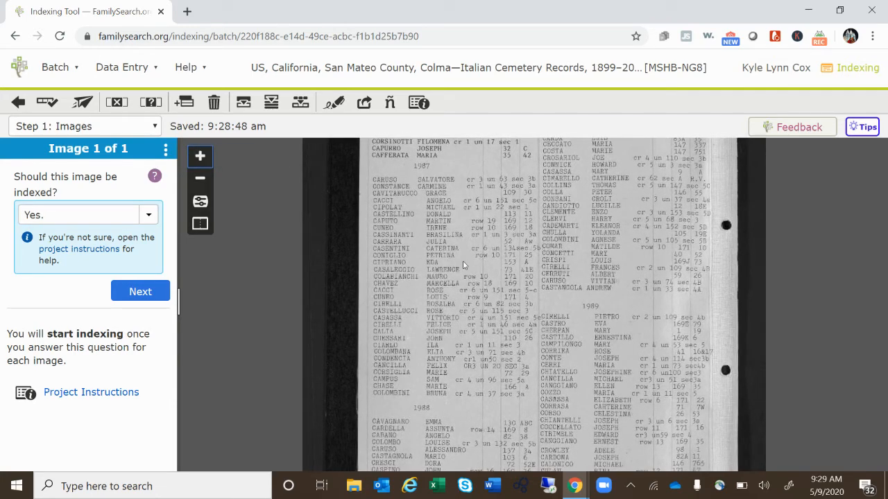
scroll(463, 266, up, 1)
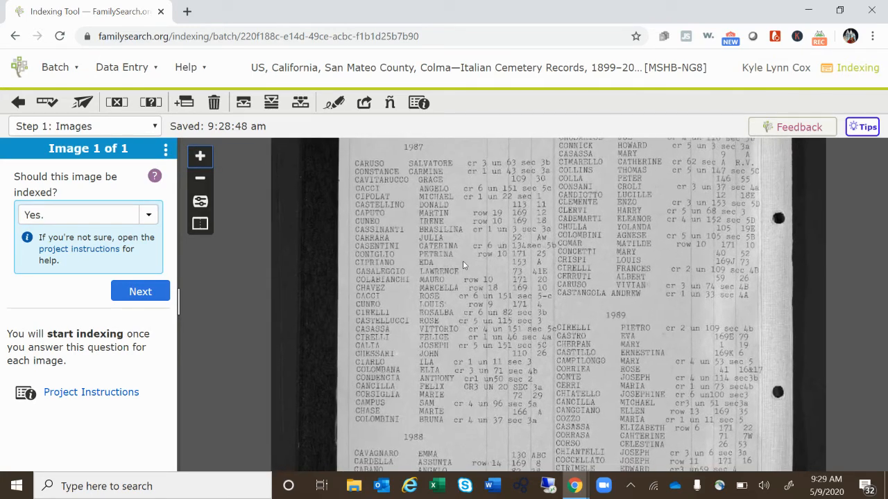
drag(679, 276, 681, 430)
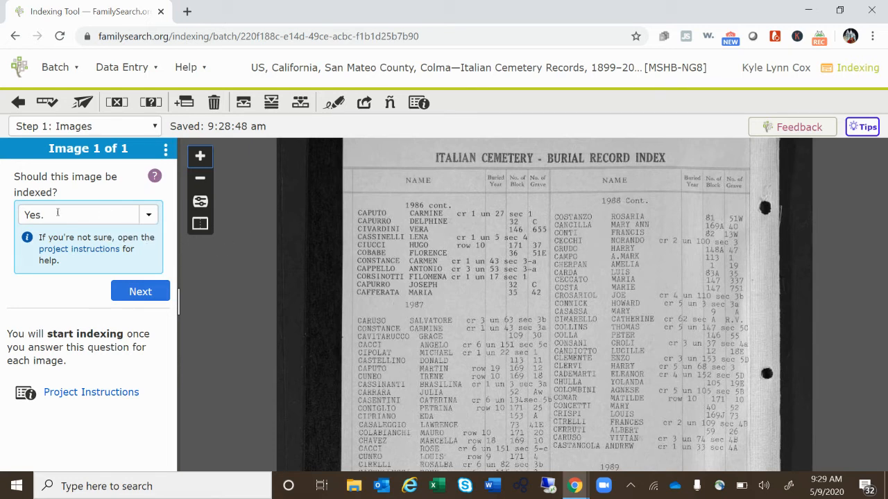
click(140, 292)
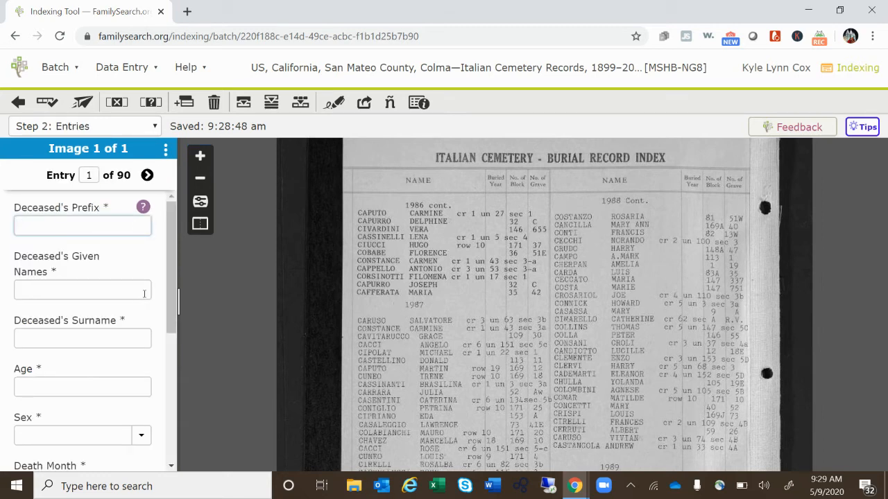
- Review the fields required for entry 1 and mark the deceased's prefix as blank
drag(172, 272, 165, 339)
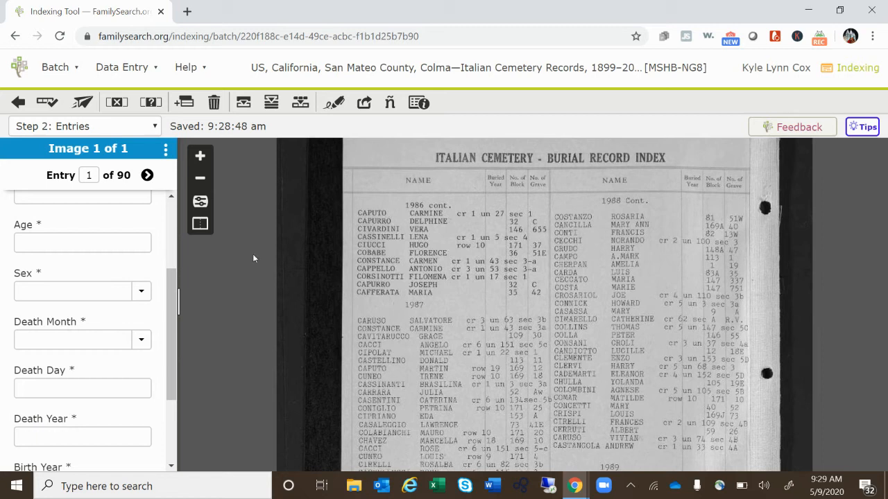
drag(172, 271, 179, 229)
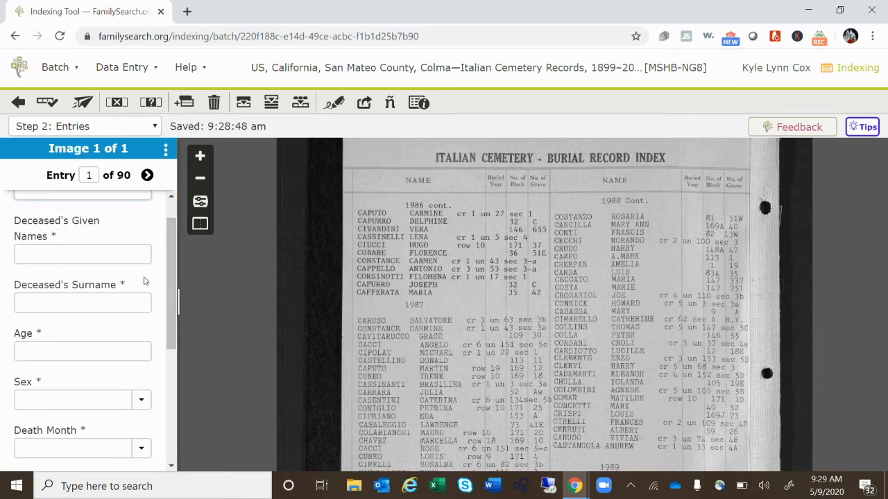
drag(172, 237, 172, 221)
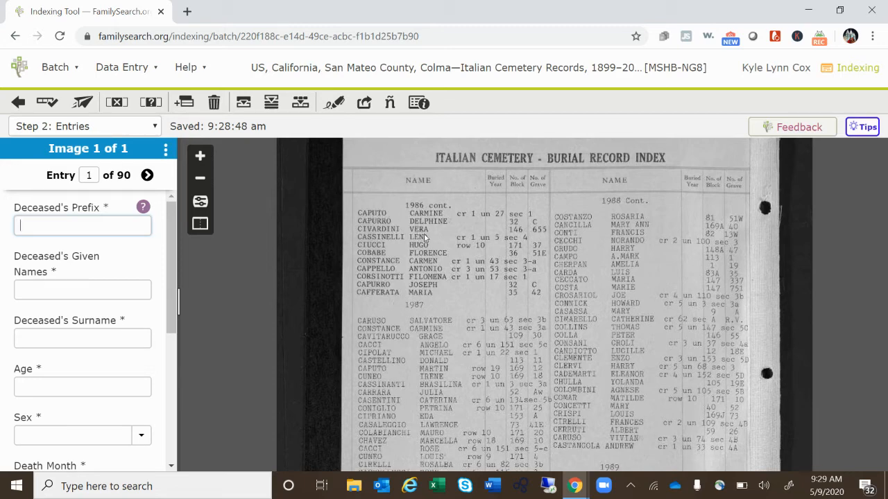
mouse_move(546, 311)
mouse_down()
mouse_move(486, 269)
mouse_move(546, 282)
mouse_move(553, 309)
mouse_up()
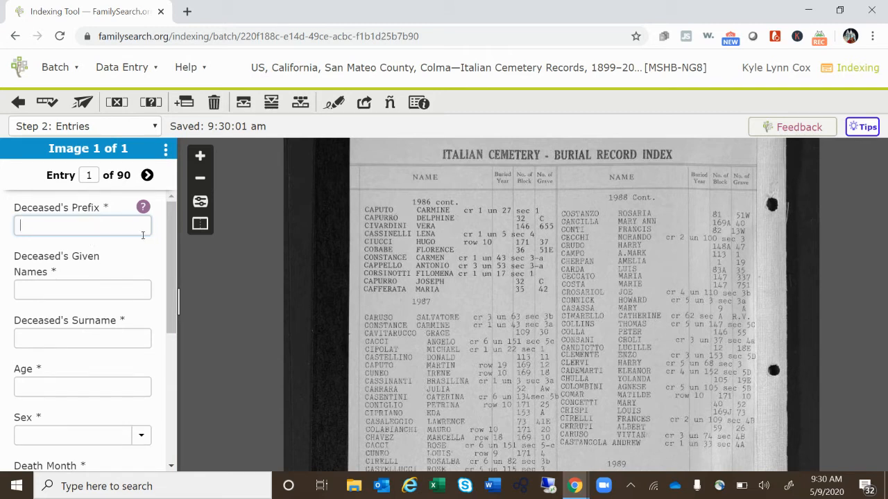
click(118, 104)
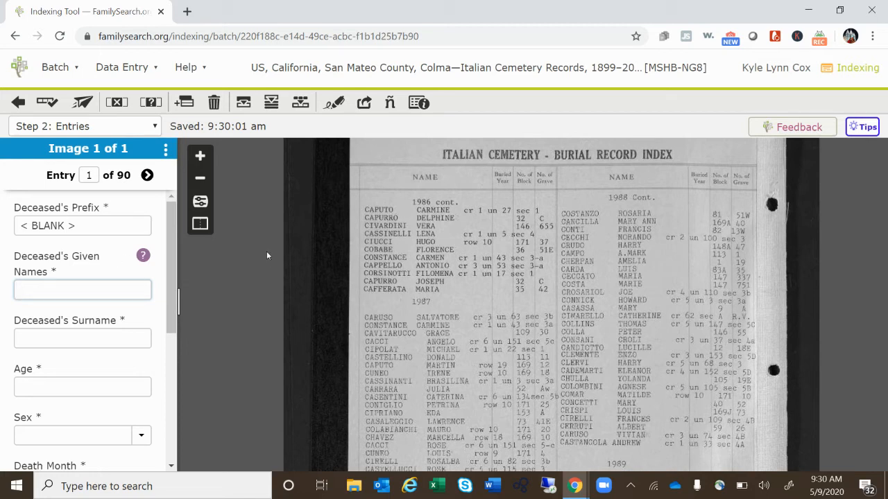
- Fill in the deceased's given name and surname in entry 1 from the first line of the 1986 burial list
text(Carmine)
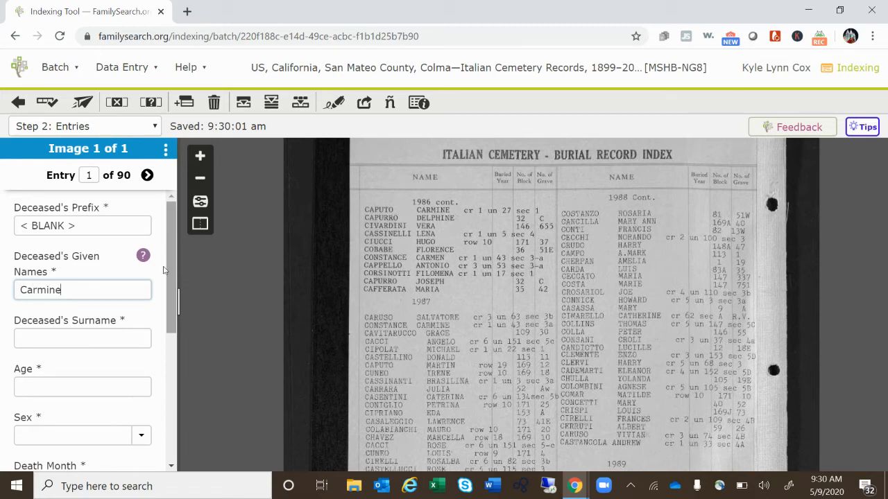
click(104, 338)
text(C)
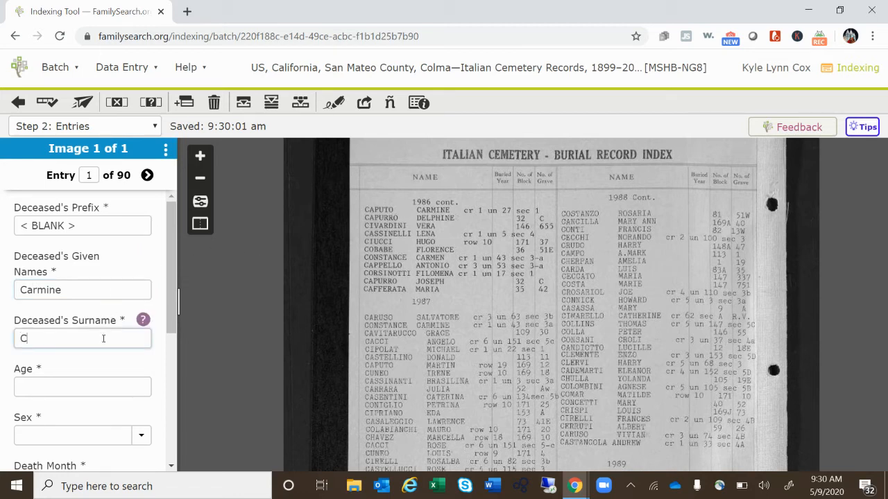
text(aputo)
key(BackSpace)
text(o)
- Mark entry 1's age, sex, death month, death day, death year, birth year and birthplace as blank, and advance to entry 2
click(98, 388)
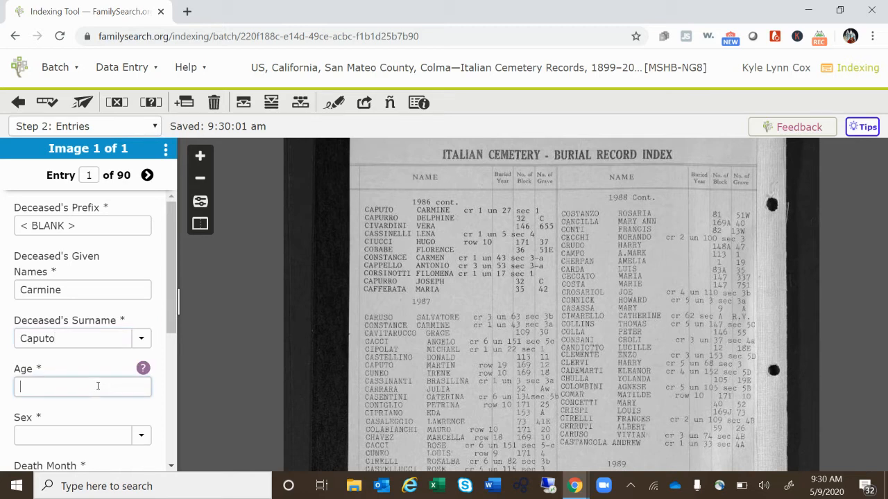
key(ctrl+b)
key(Tab)
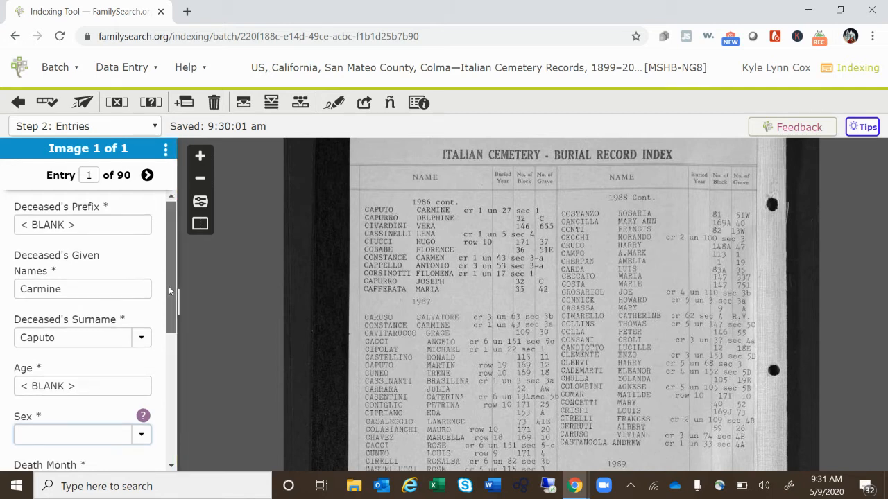
drag(168, 290, 165, 349)
key(ctrl+b)
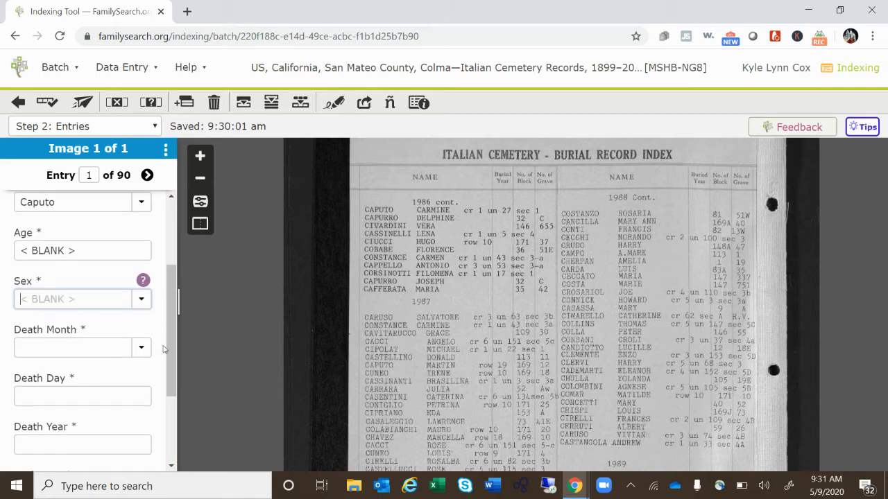
key(Tab)
key(ctrl+b)
key(Tab)
key(ctrl+b)
key(Tab)
key(ctrl+b)
key(Tab)
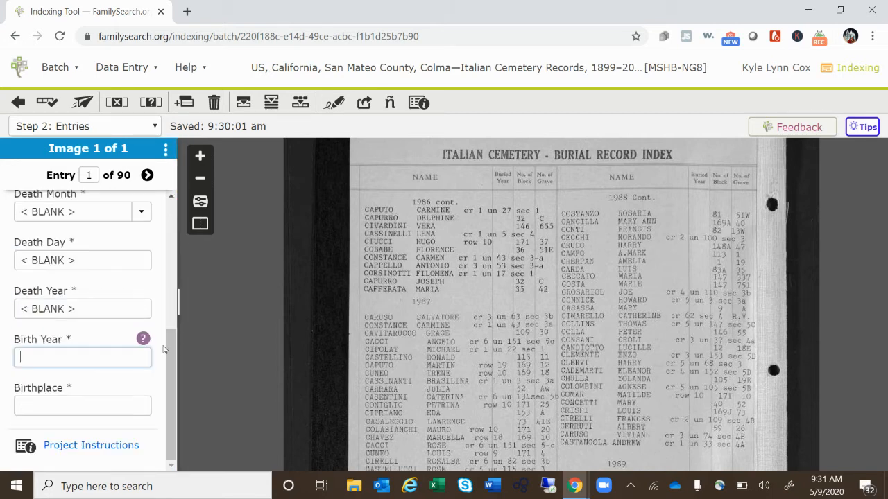
key(ctrl+b)
key(Tab)
key(ctrl+b)
key(Tab)
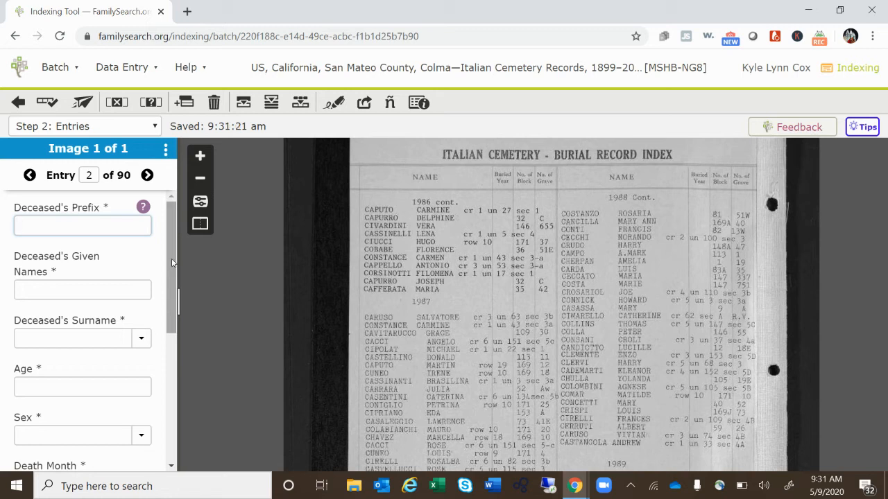
- In entry 2, mark the prefix blank and enter the given name and surname from the second line of the 1986 list
key(ctrl+b)
key(Tab)
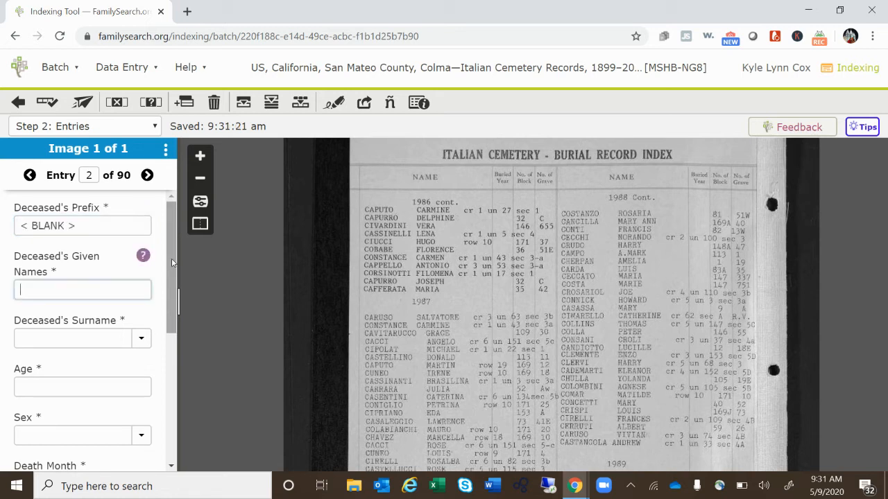
text(Delphine)
click(68, 336)
text(Capp)
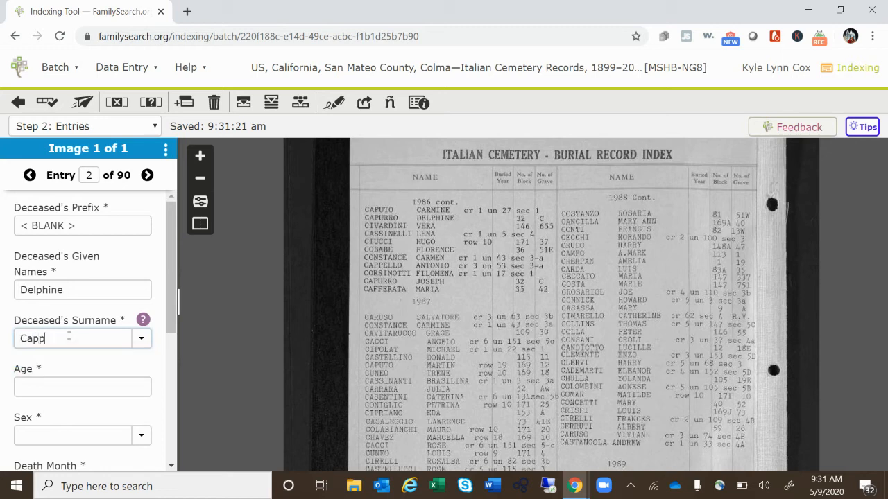
key(BackSpace)
text(urro)
- Mark all remaining fields of entry 2, from age through birthplace, as blank and advance to entry 3
drag(170, 291, 169, 325)
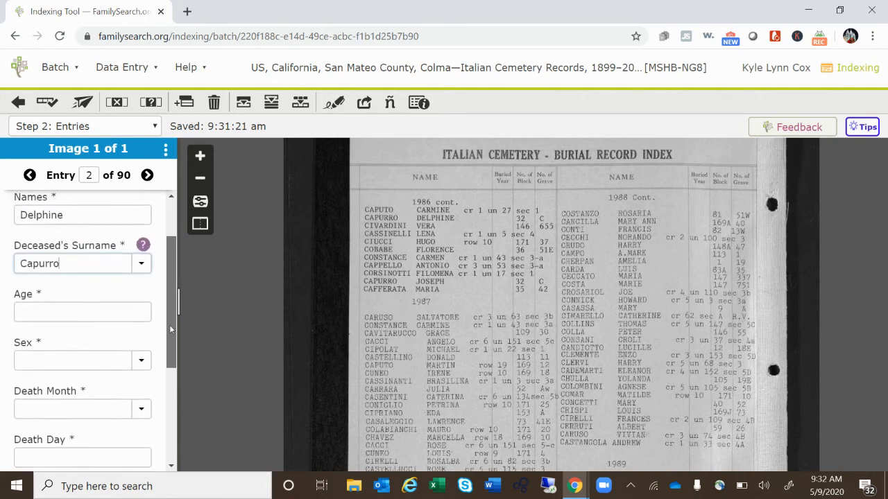
click(120, 320)
key(ctrl+b)
key(ctrl+b)
key(ctrl+b)
key(ctrl+b)
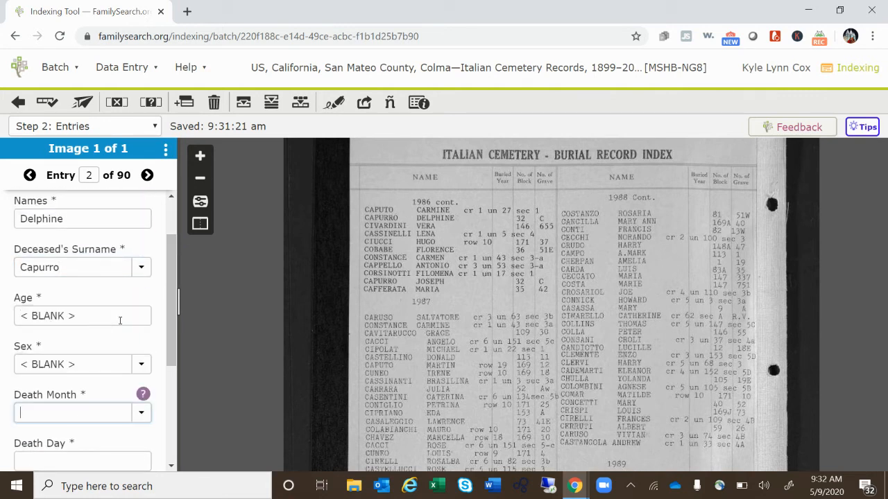
key(ctrl+b)
key(ctrl+b)
key(ctrl+b)
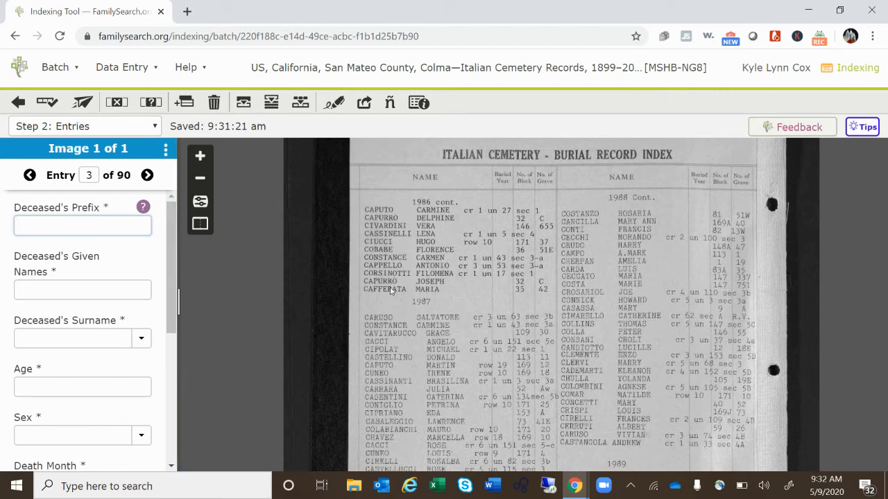
- Look over the remaining names on the burial record image and return to the Web Indexing page
drag(520, 326, 490, 261)
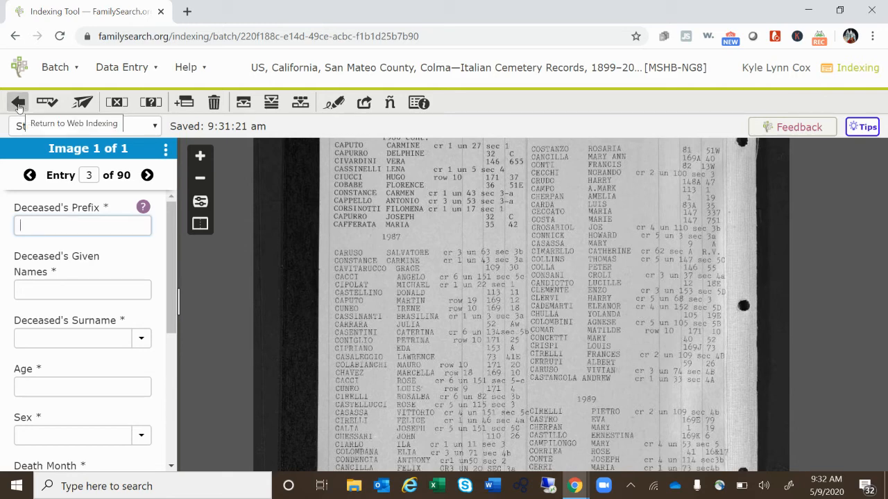
drag(416, 334, 408, 271)
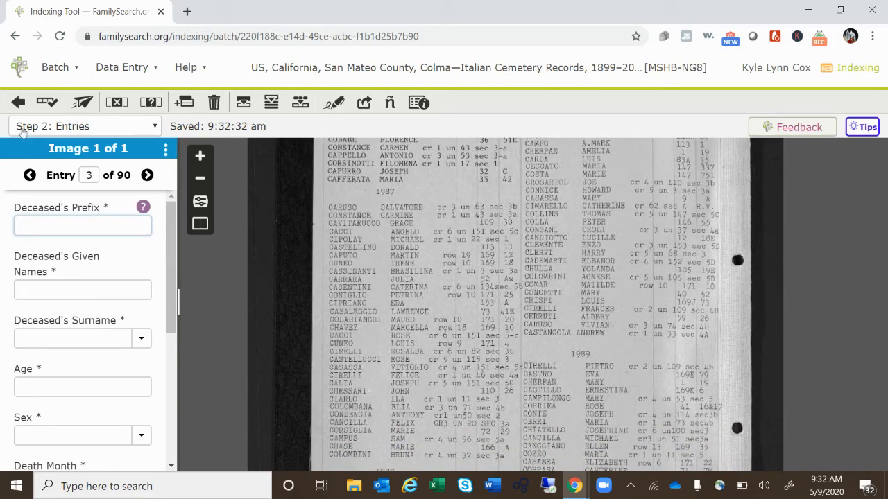
click(17, 103)
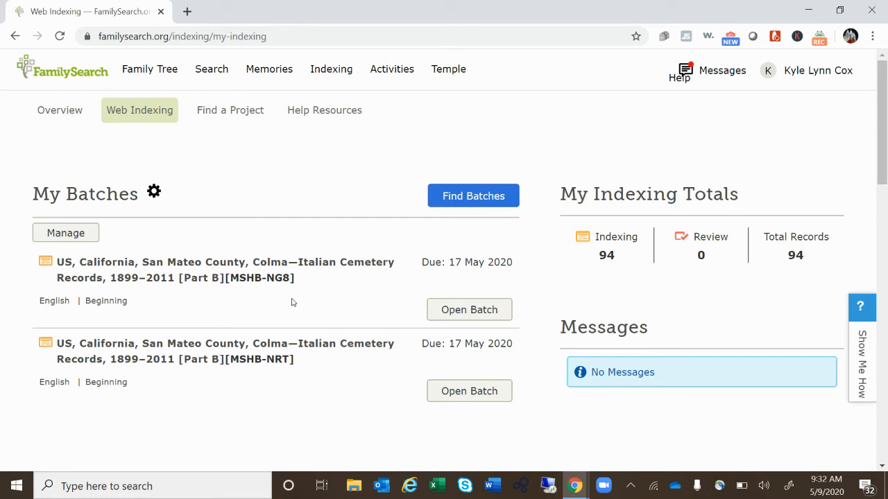
- Reopen the MSHB-NG8 batch and enlarge the burial record image with the 1986 list in view
click(471, 313)
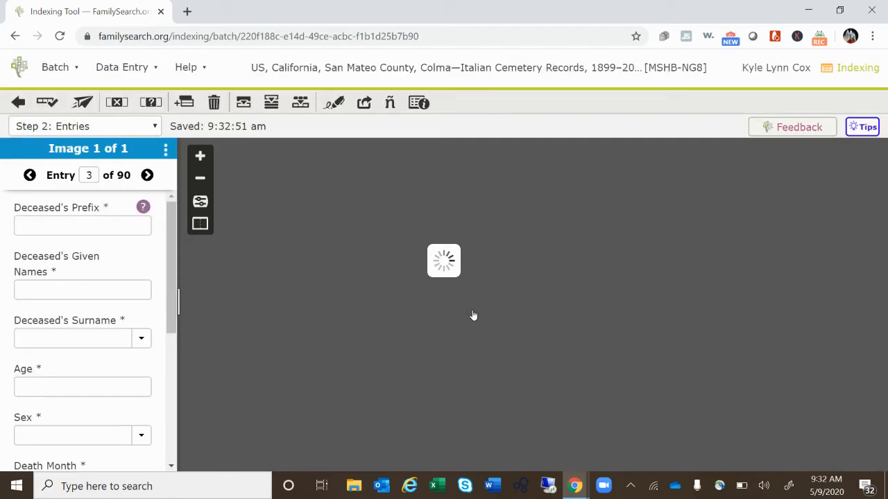
click(198, 157)
click(199, 157)
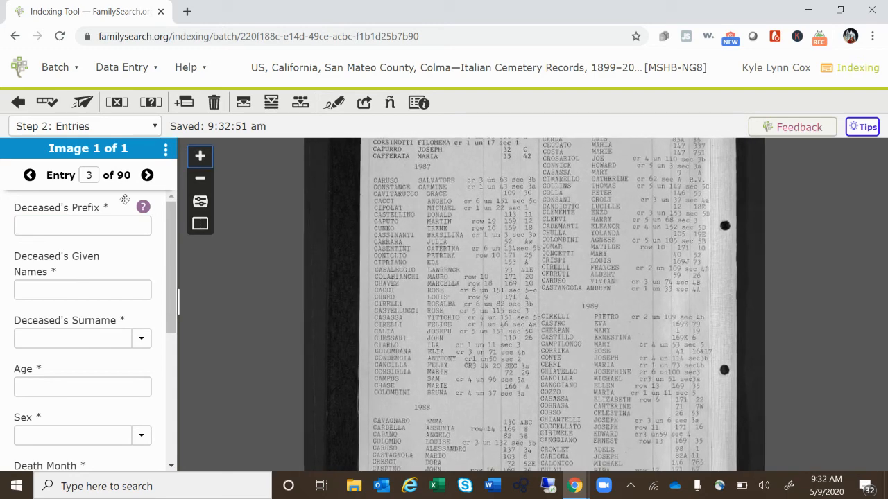
drag(367, 202, 357, 296)
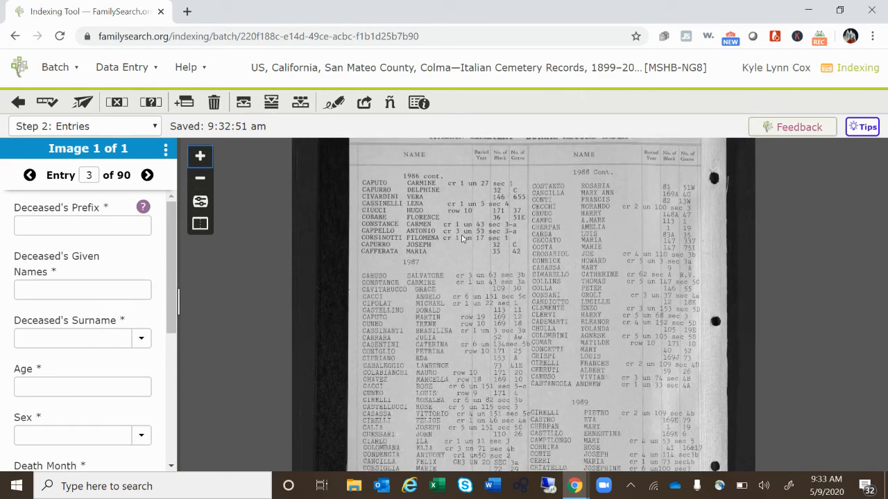
- Go to entry 90, the last of the batch, and view the create-entry and submit options ending its form
drag(167, 229, 166, 390)
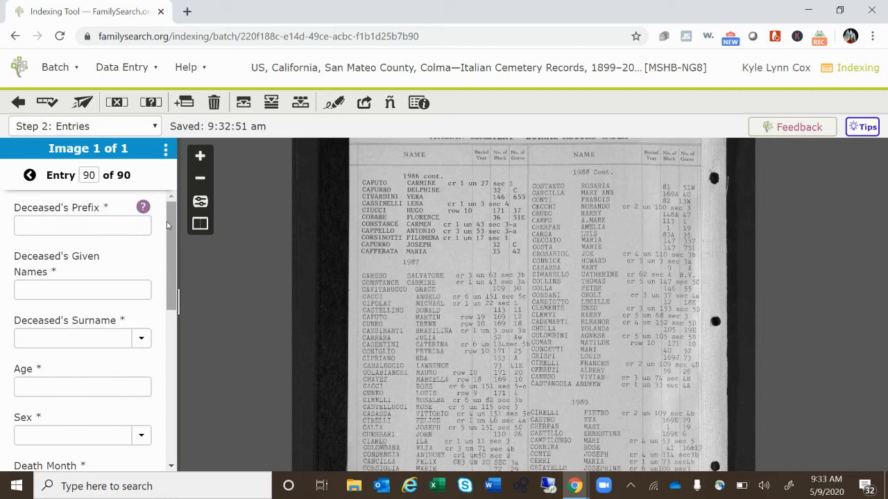
drag(166, 225, 169, 371)
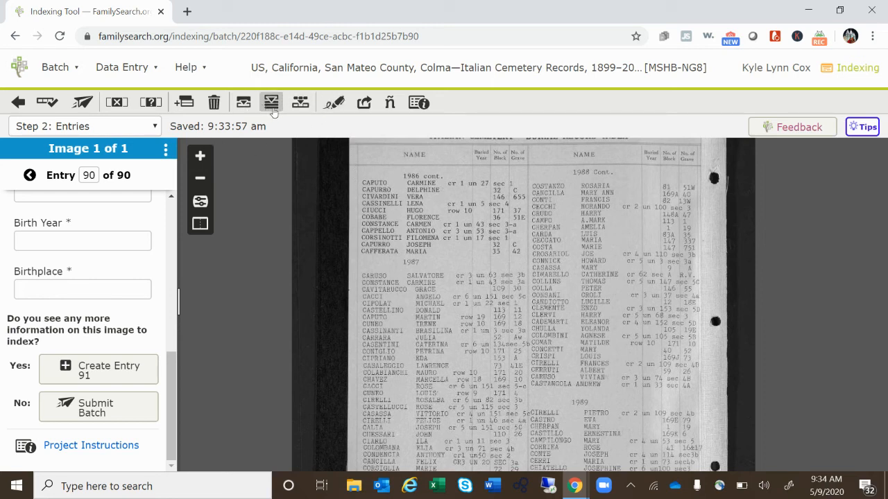
- Look over the handwriting examples for the letters A to Z and return to the Web Indexing page
click(335, 104)
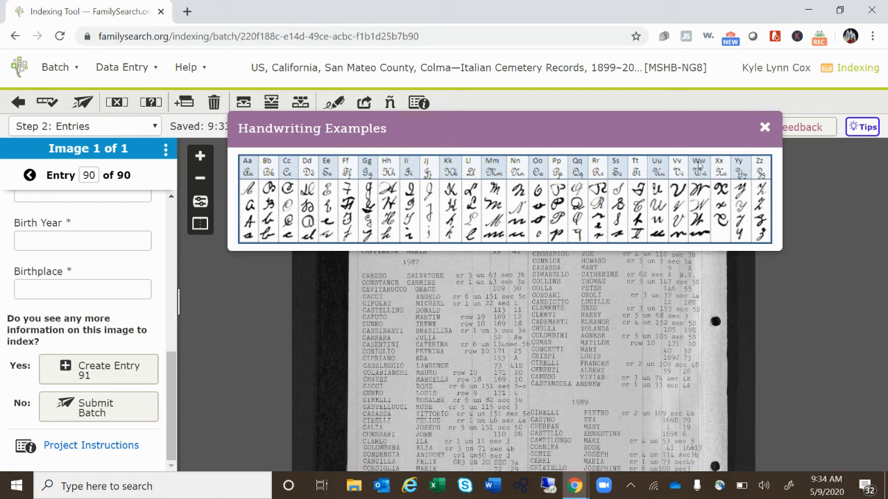
click(765, 128)
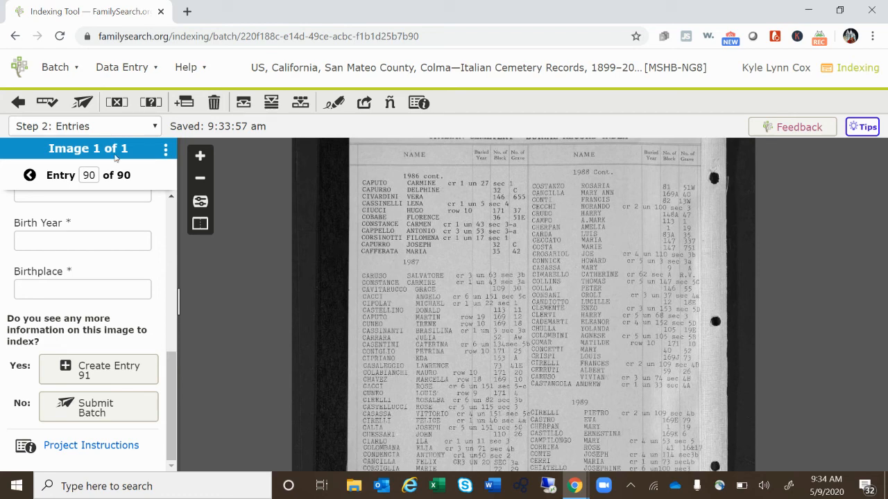
click(16, 104)
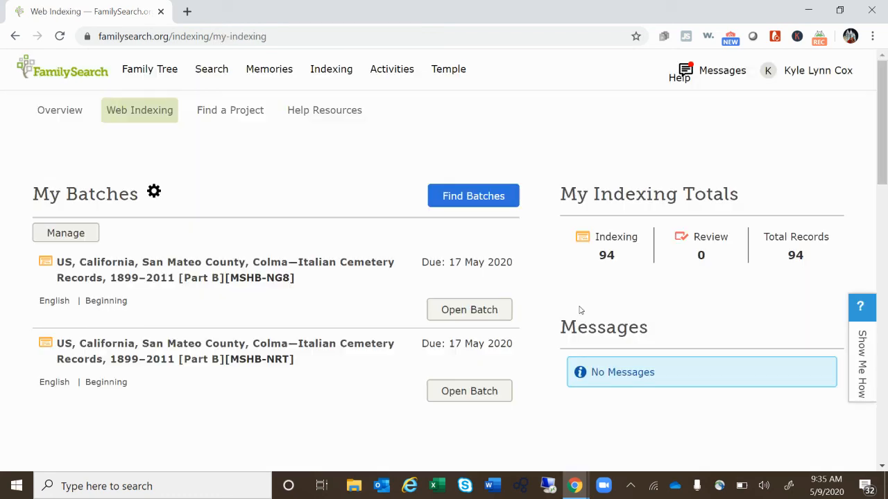